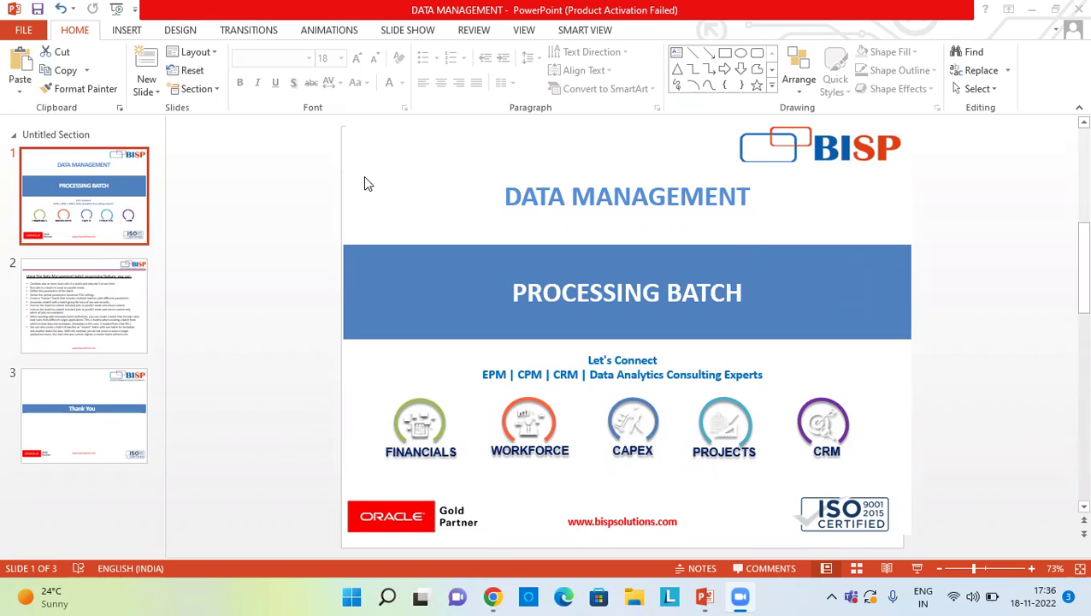
Display slide 2, which lists what Data Management batch processing can do.
{"action": "left_click", "coordinate": [109, 325]}
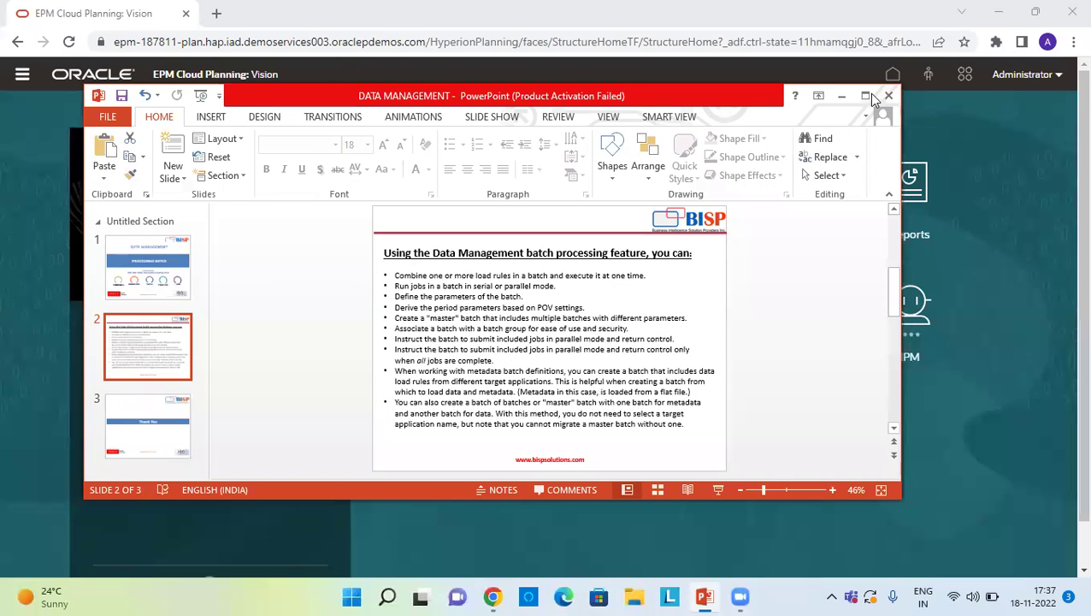
Minimize PowerPoint and launch Data Management from the Planning Navigator under Integration.
{"action": "left_click", "coordinate": [843, 96]}
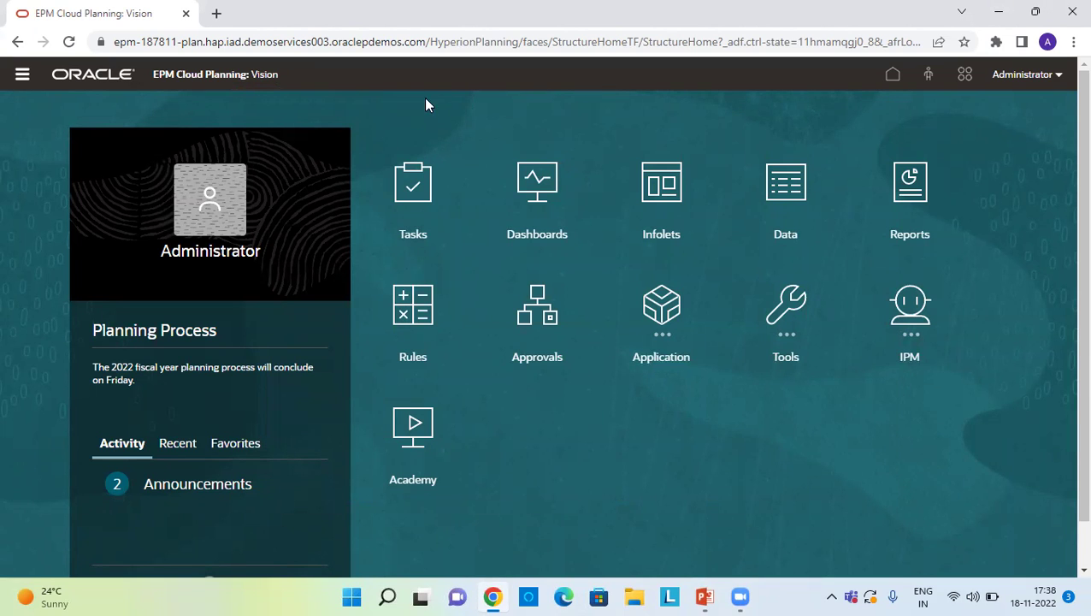
{"action": "left_click", "coordinate": [22, 77]}
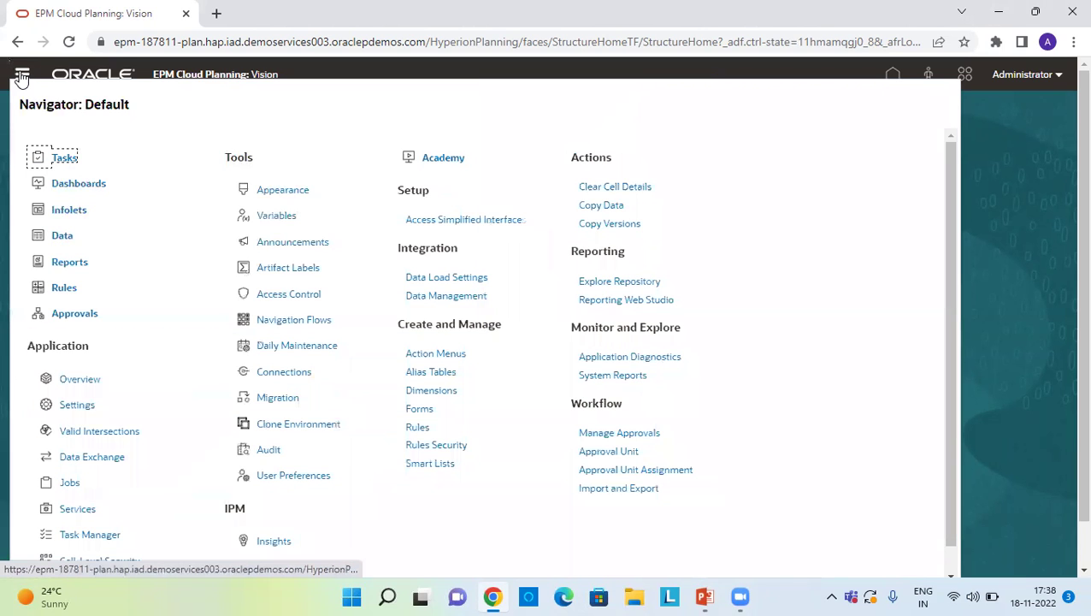
{"action": "left_click", "coordinate": [465, 297]}
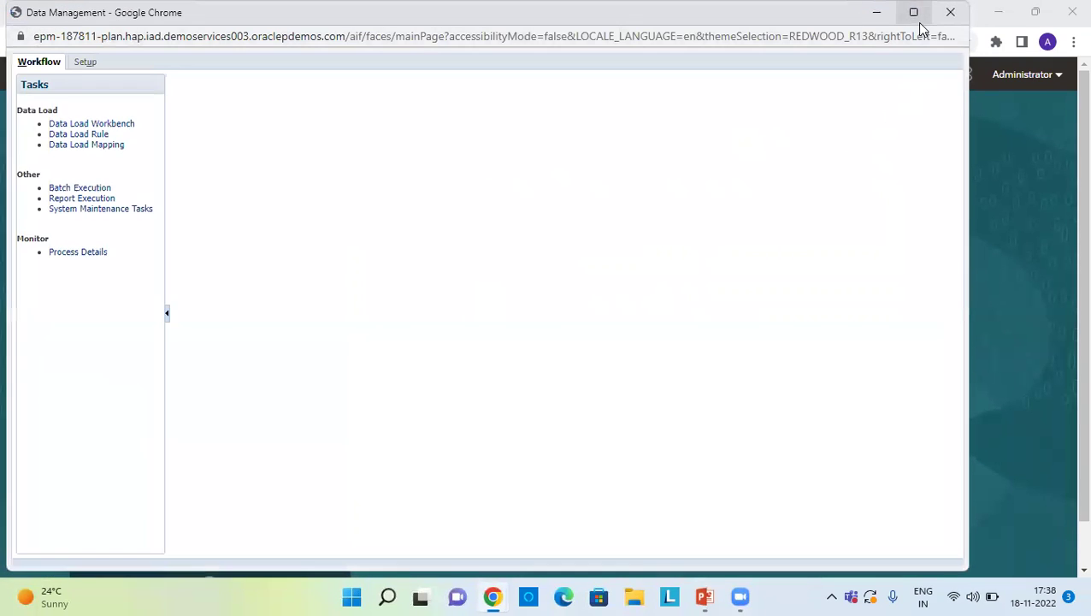
Maximize Data Management and open Setup > Batch Definition to view Batch_01 for TM_Vision.
{"action": "left_click", "coordinate": [915, 12]}
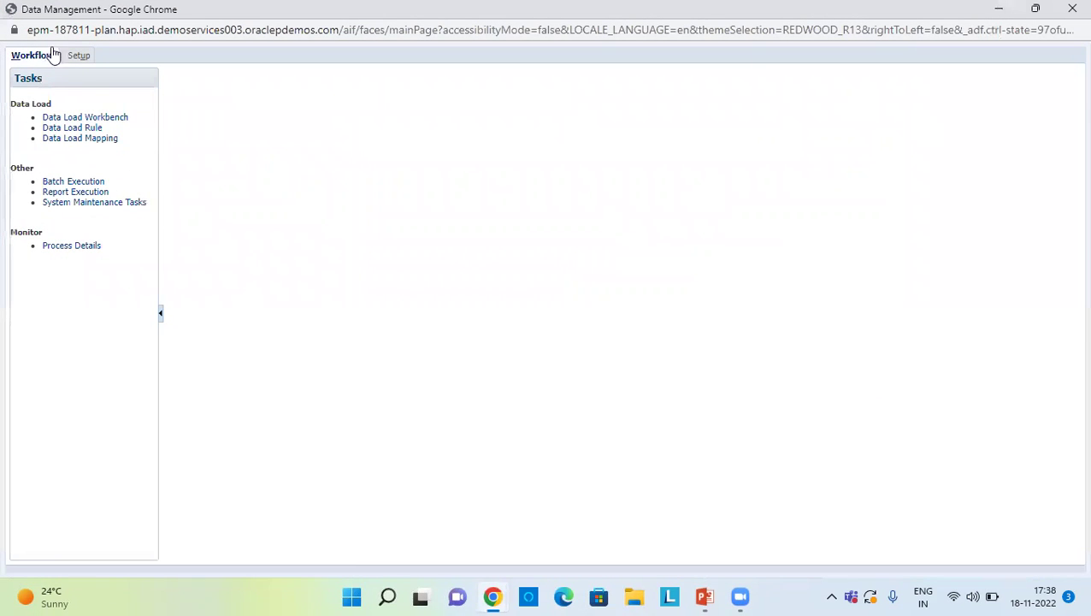
{"action": "left_click", "coordinate": [81, 56]}
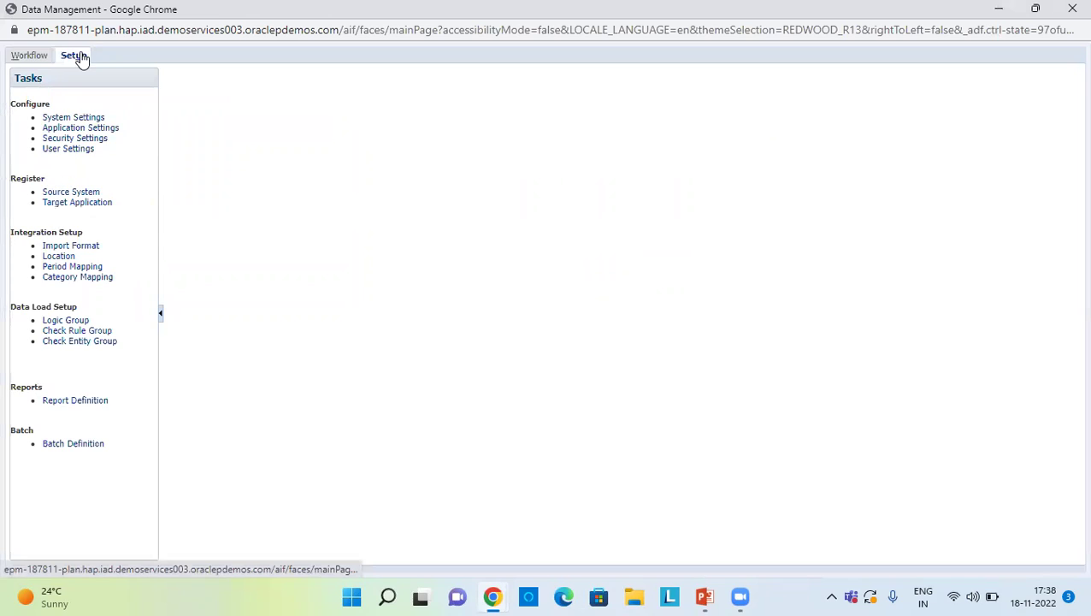
{"action": "left_click", "coordinate": [72, 445]}
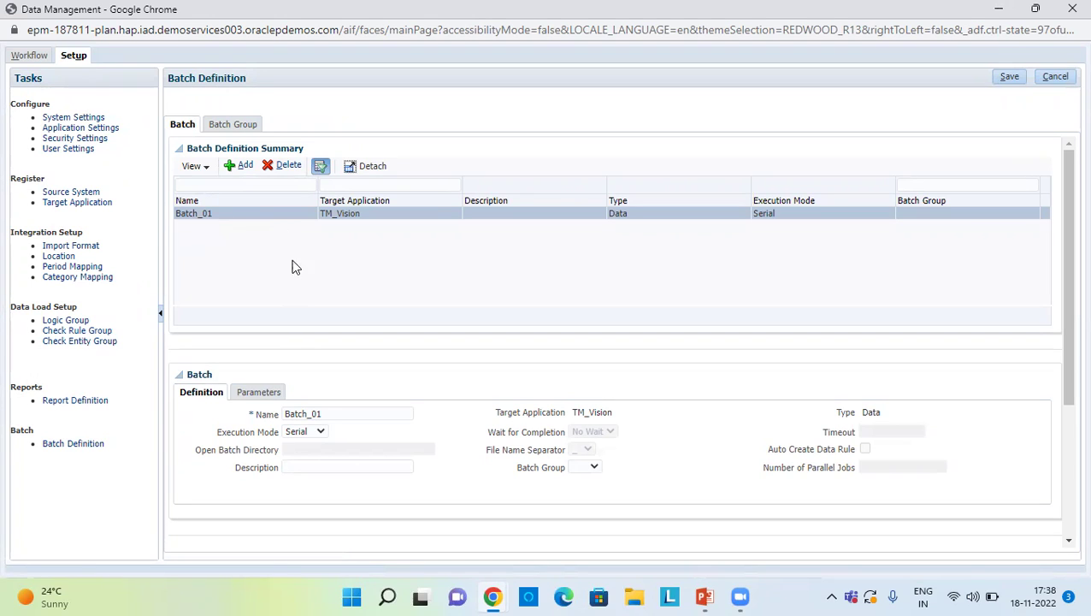
Start a new batch definition, then cancel to discard the empty entry.
{"action": "scroll", "coordinate": [298, 299], "scroll_direction": "down", "scroll_amount": 3}
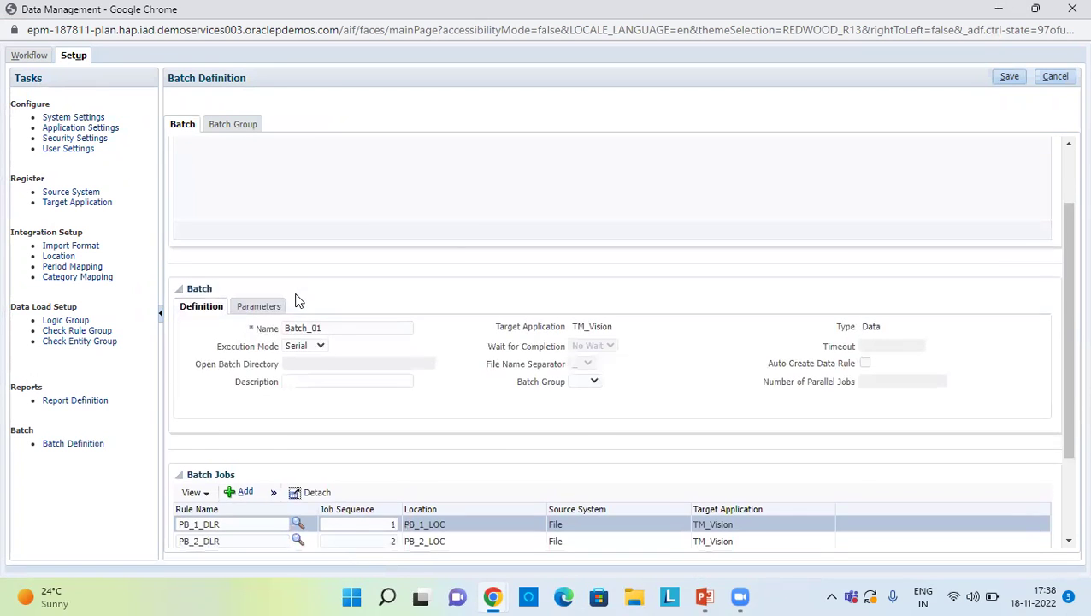
{"action": "scroll", "coordinate": [298, 300], "scroll_direction": "up", "scroll_amount": 3}
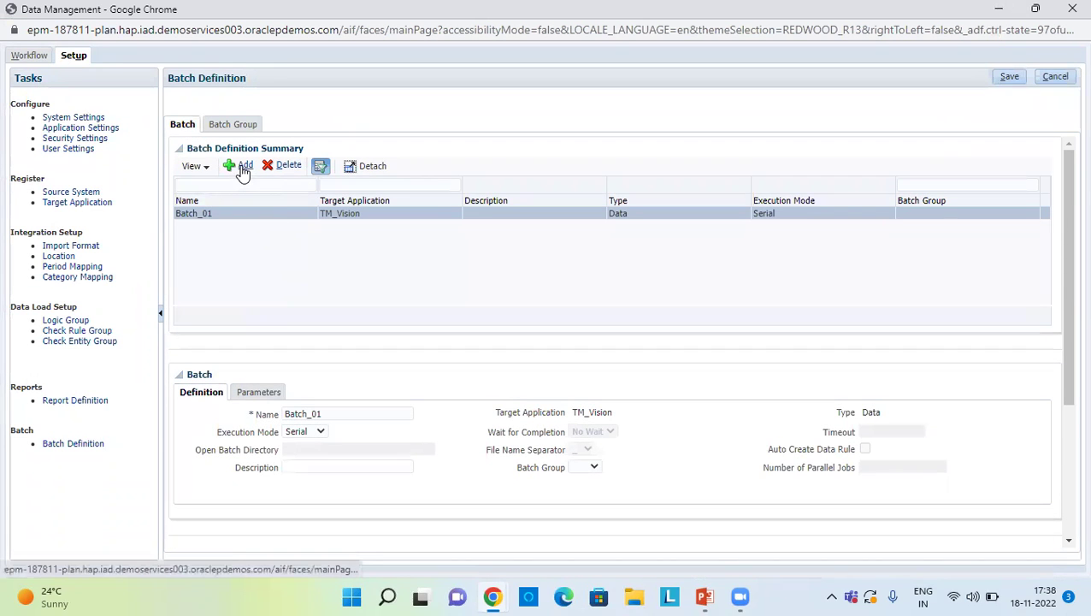
{"action": "left_click", "coordinate": [242, 167]}
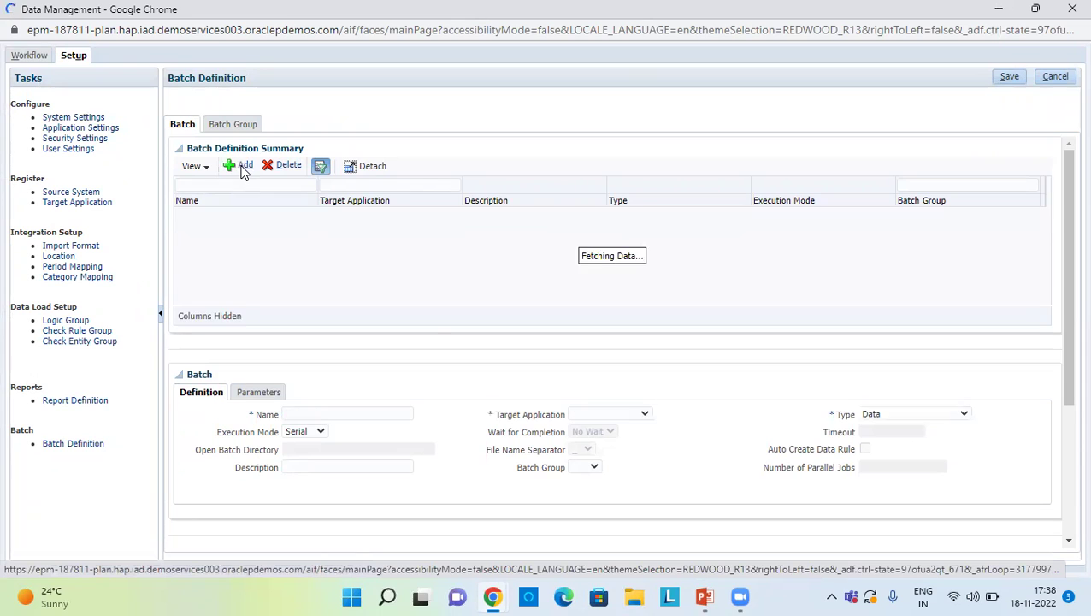
{"action": "scroll", "coordinate": [439, 339], "scroll_direction": "down", "scroll_amount": 3}
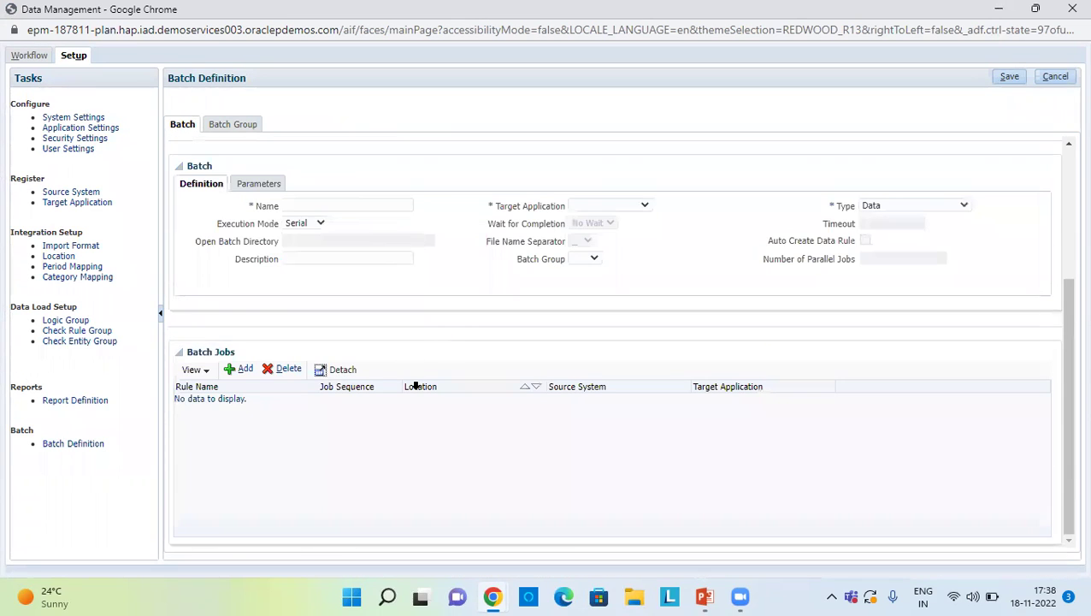
{"action": "scroll", "coordinate": [414, 386], "scroll_direction": "up", "scroll_amount": 2}
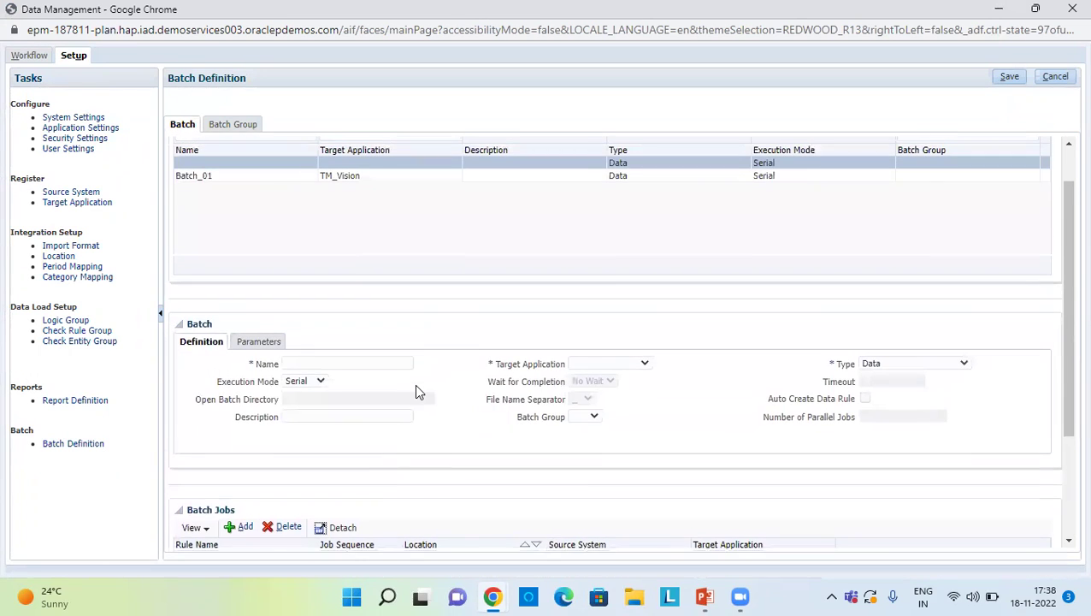
{"action": "left_click", "coordinate": [1055, 78]}
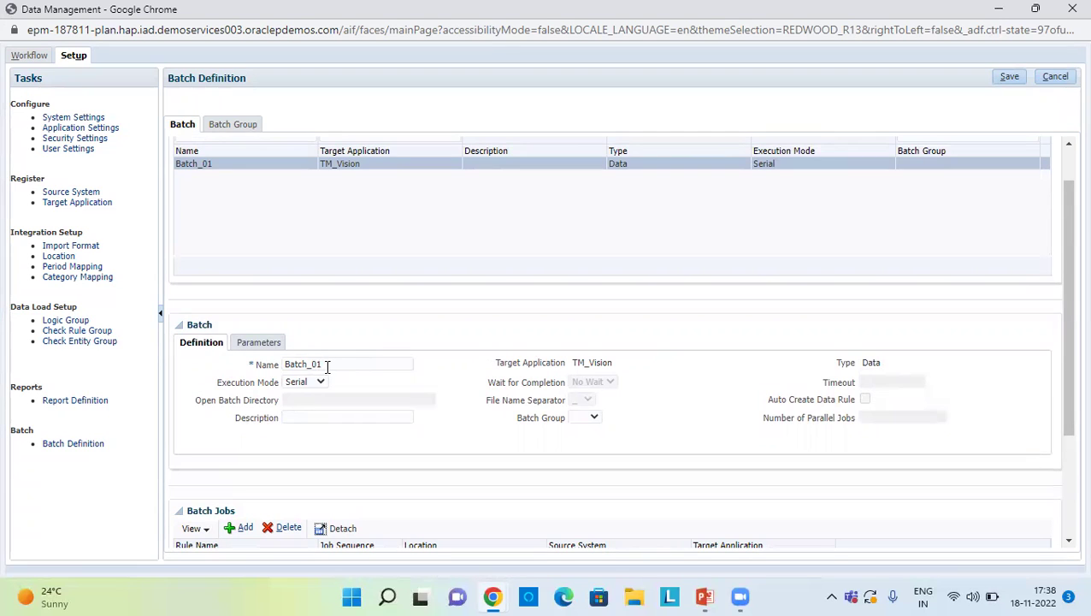
Keep Batch_01 in Serial mode with jobs PB_1_DLR and PB_2_DLR, and save it.
{"action": "left_click", "coordinate": [310, 384]}
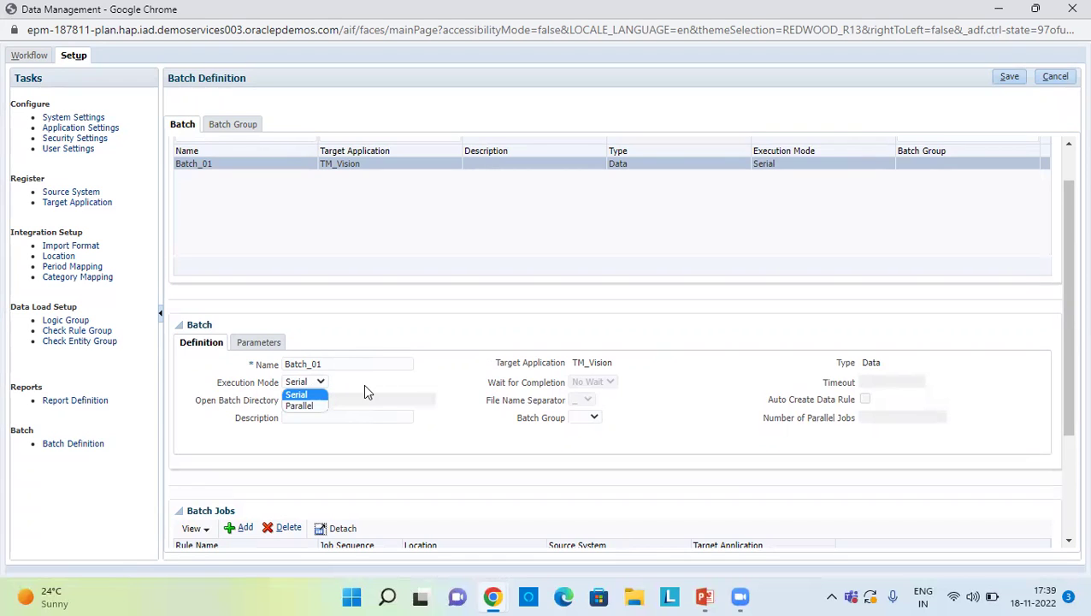
{"action": "left_click", "coordinate": [308, 395]}
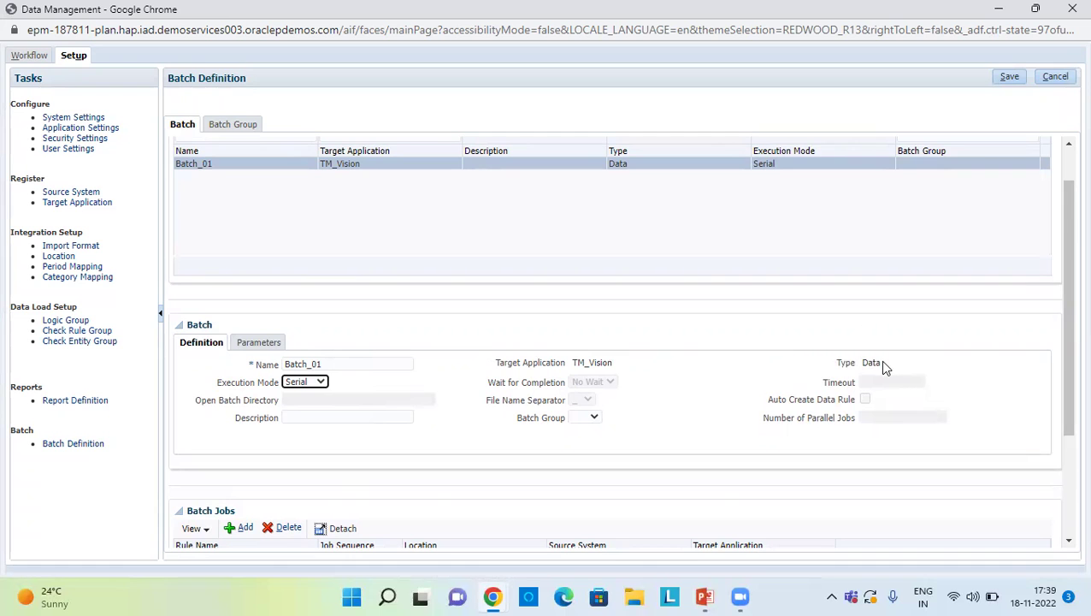
{"action": "scroll", "coordinate": [638, 372], "scroll_direction": "down", "scroll_amount": 3}
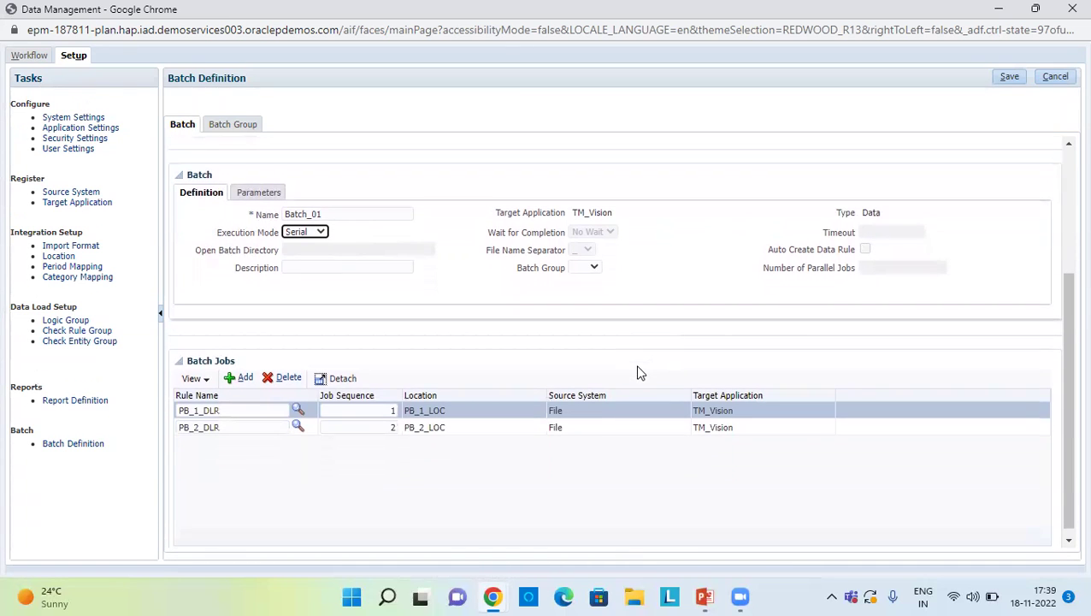
{"action": "scroll", "coordinate": [638, 372], "scroll_direction": "up", "scroll_amount": 1}
{"action": "left_click", "coordinate": [1008, 77]}
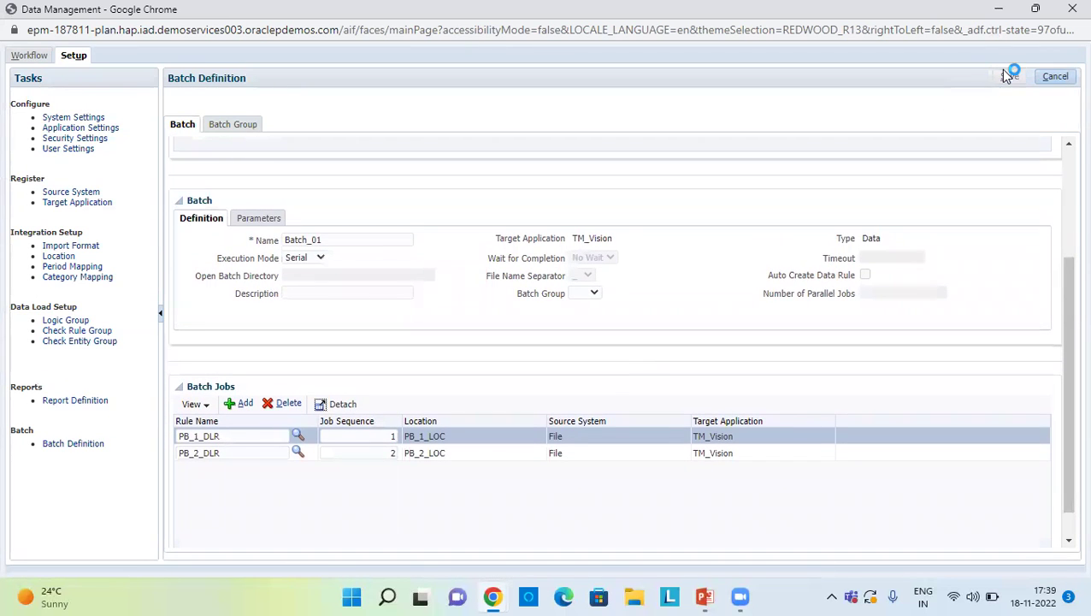
On Batch_01's Parameters, keep Import From Source, Export To Target and POV Period checked.
{"action": "scroll", "coordinate": [404, 270], "scroll_direction": "down", "scroll_amount": 3}
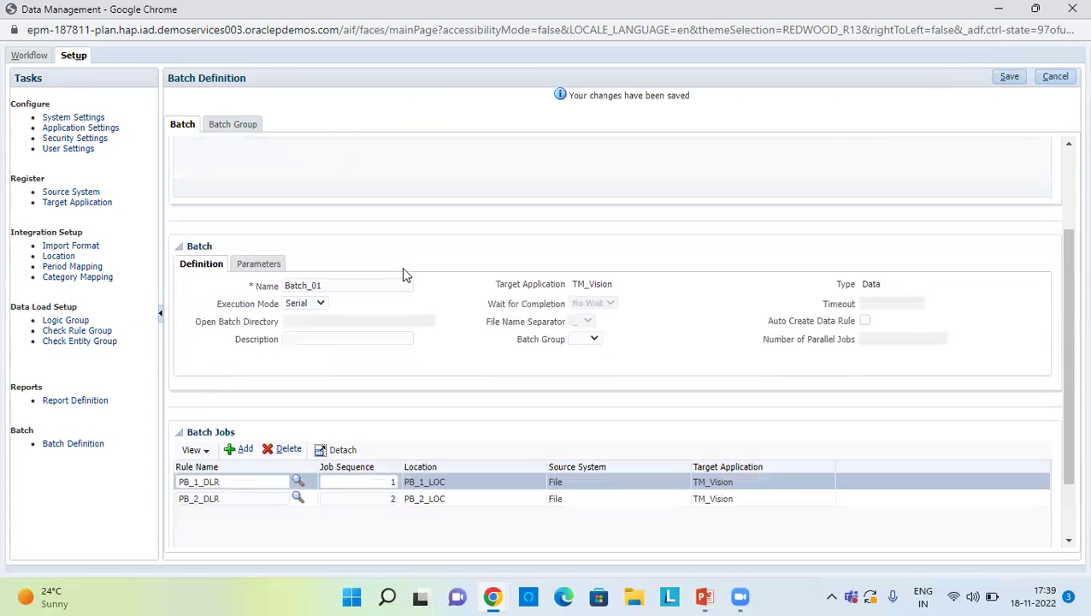
{"action": "left_click", "coordinate": [261, 266]}
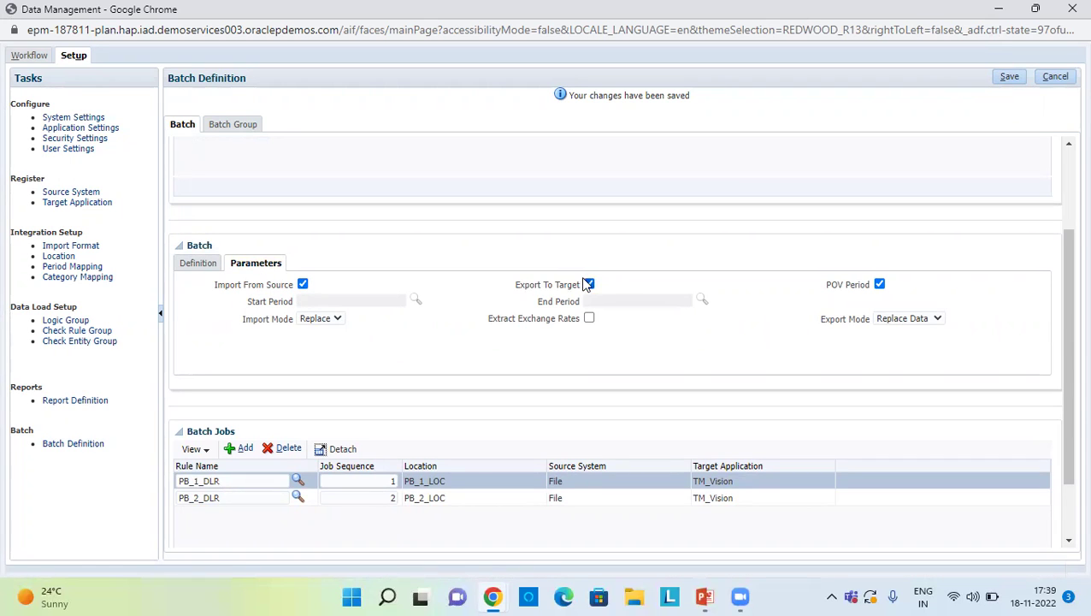
{"action": "left_click", "coordinate": [880, 284]}
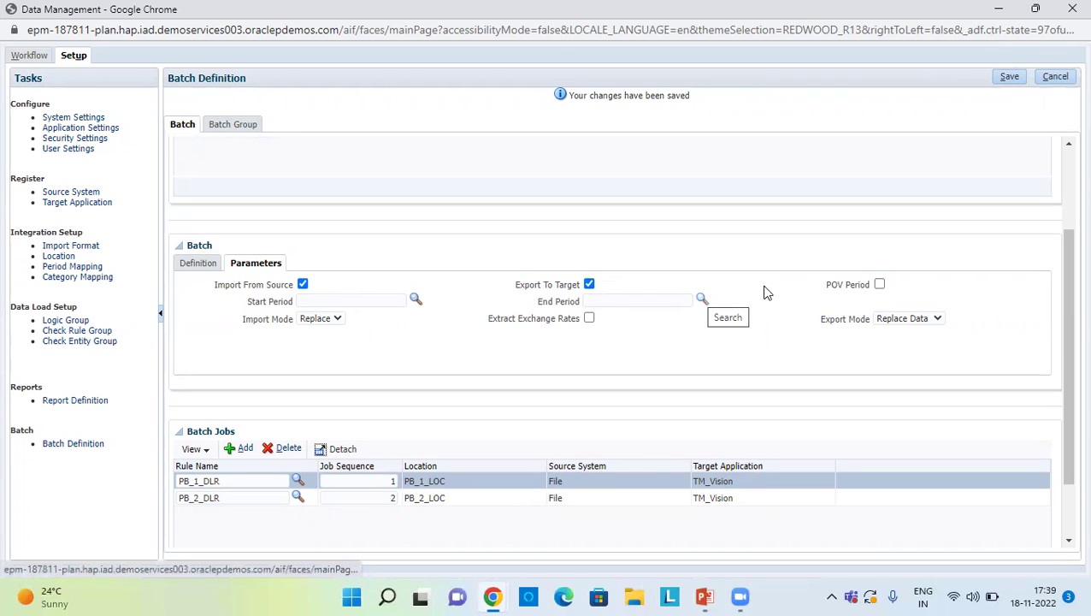
{"action": "left_click", "coordinate": [881, 285]}
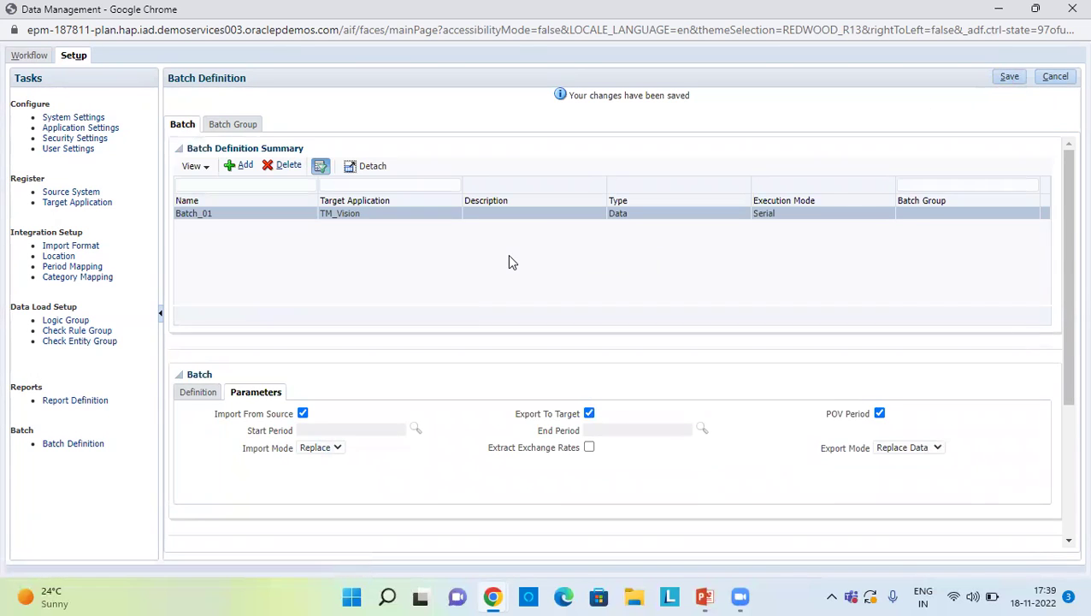
Add, then delete an empty job row, and save Batch_01 with PB_1_DLR and PB_2_DLR.
{"action": "scroll", "coordinate": [507, 256], "scroll_direction": "down", "scroll_amount": 3}
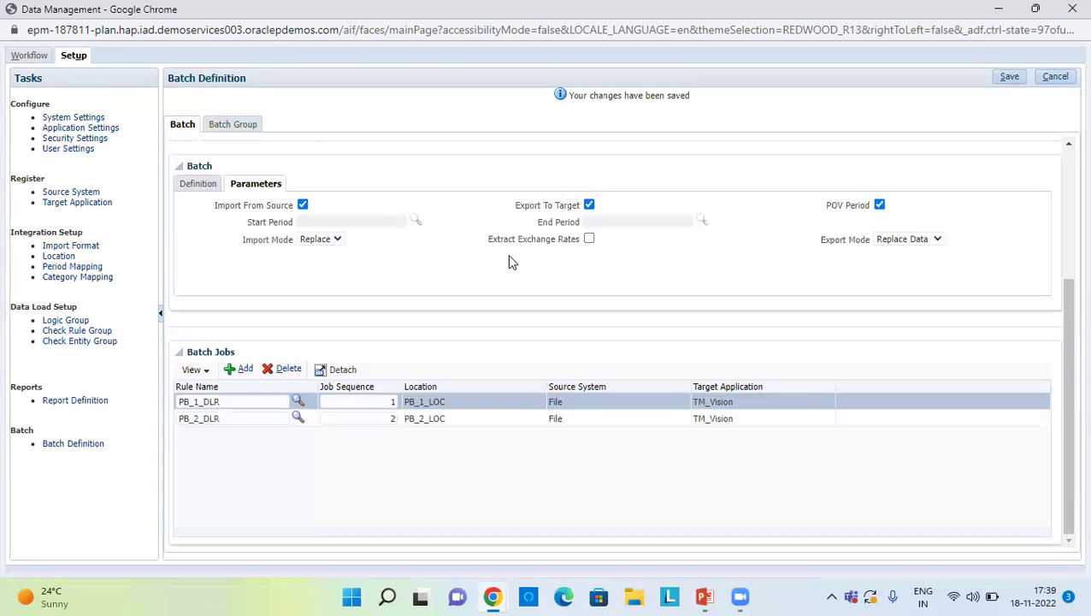
{"action": "left_click", "coordinate": [243, 375]}
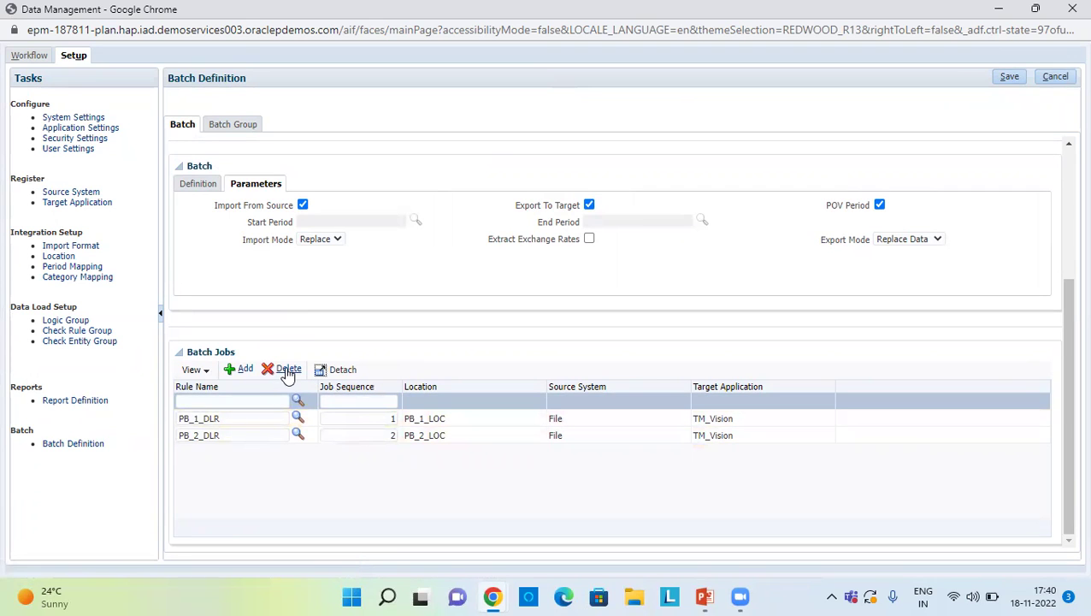
{"action": "left_click", "coordinate": [288, 371]}
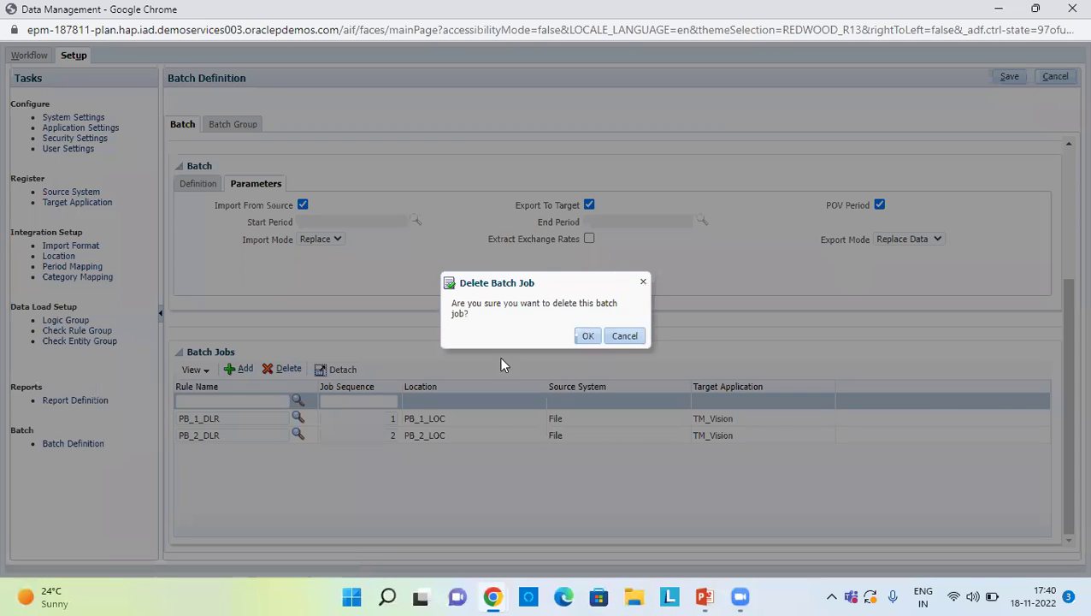
{"action": "left_click", "coordinate": [590, 336]}
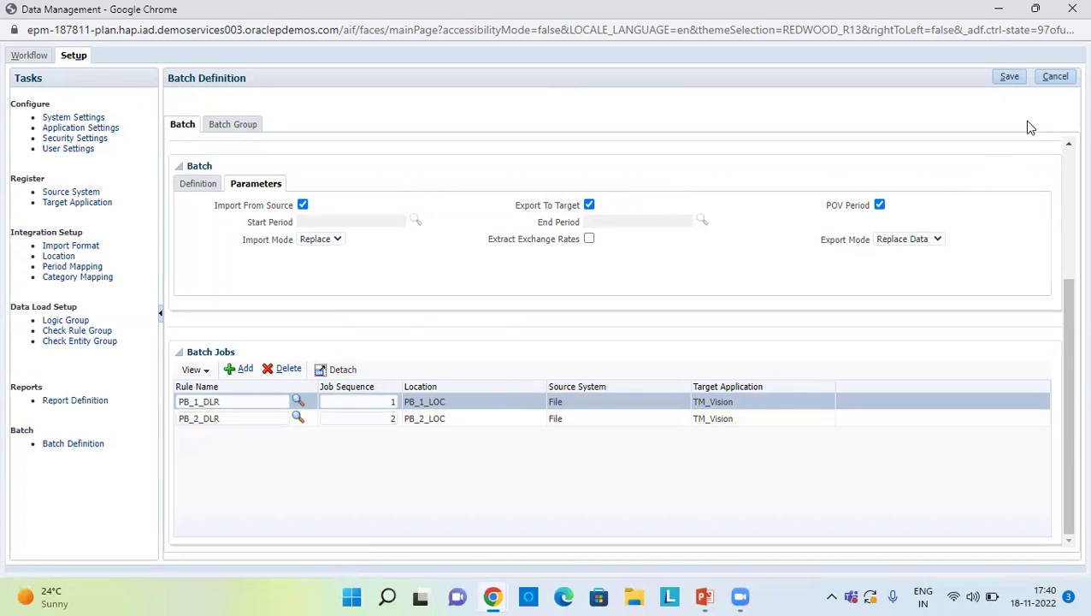
{"action": "left_click", "coordinate": [1014, 78]}
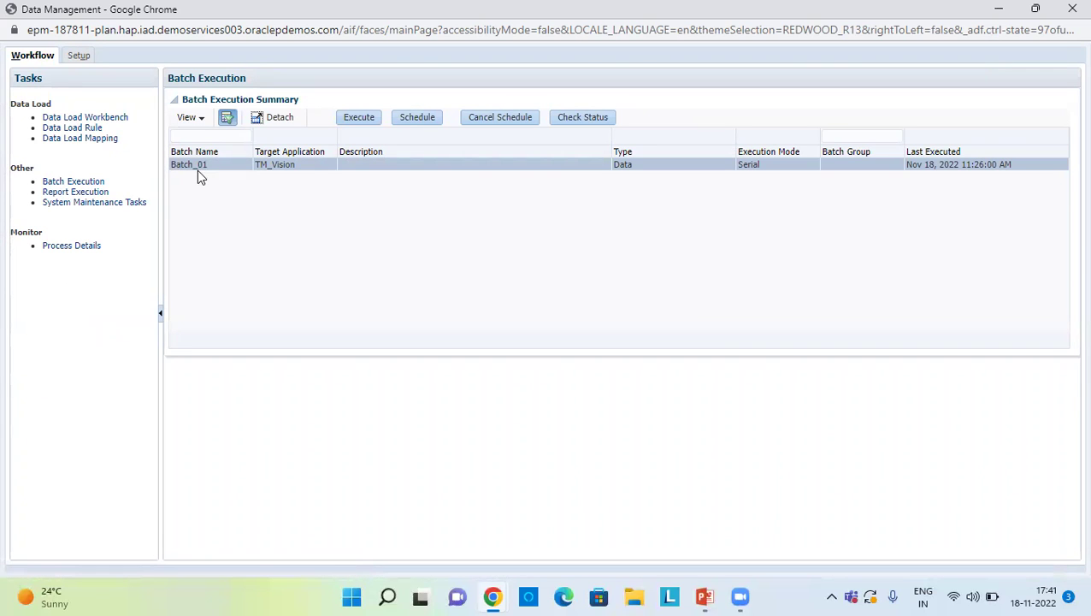
{"action": "left_click", "coordinate": [77, 55]}
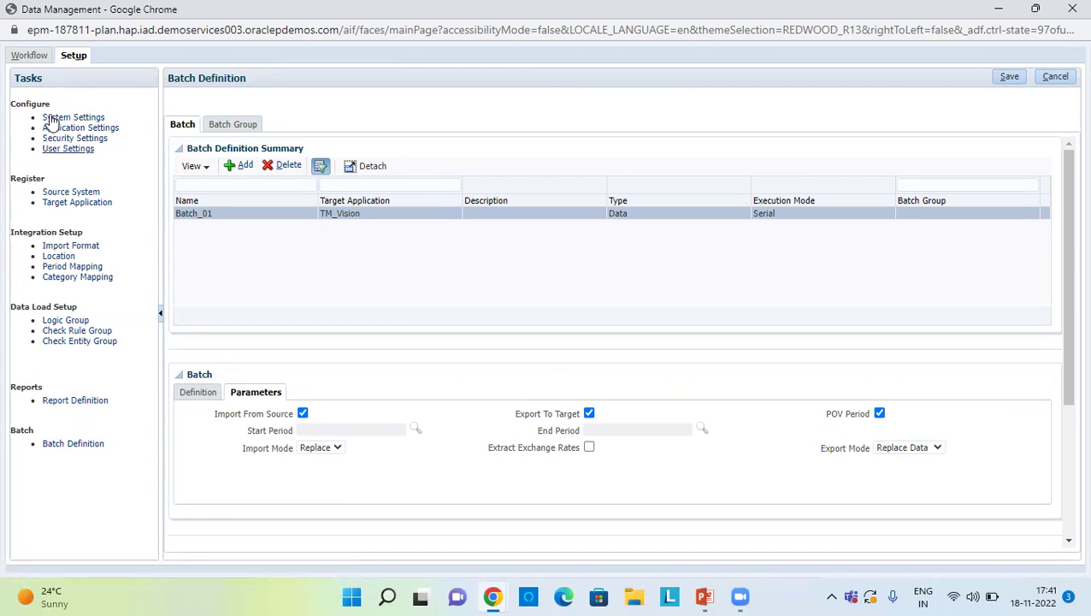
{"action": "left_click", "coordinate": [38, 59]}
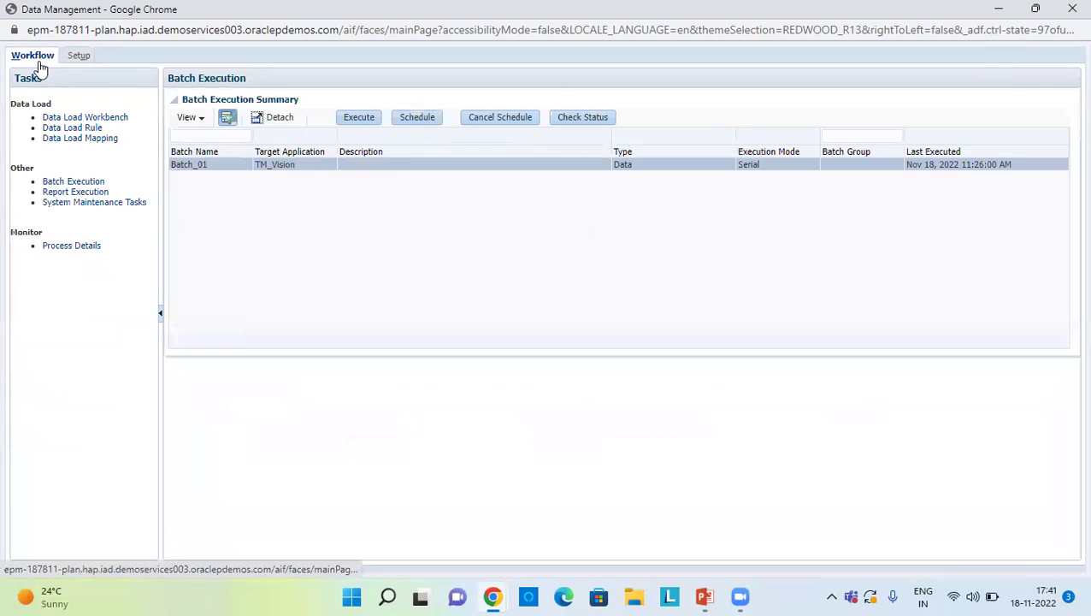
{"action": "left_click", "coordinate": [72, 183]}
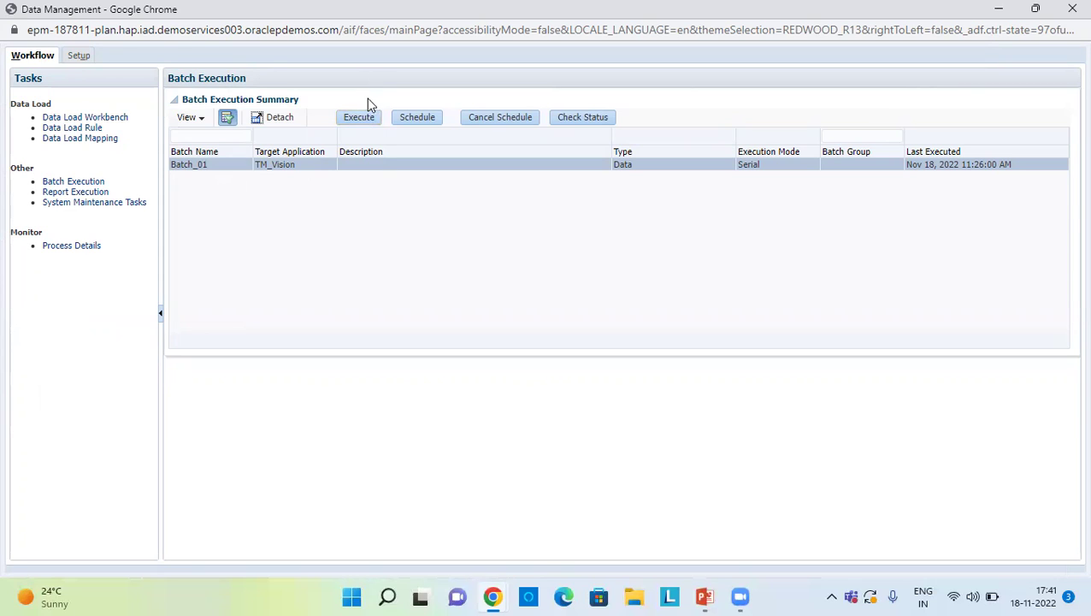
Schedule Batch_01 as a Simple one-time run on 11/18/2022 at 4:56 PM and dismiss the confirmation.
{"action": "left_click", "coordinate": [418, 119]}
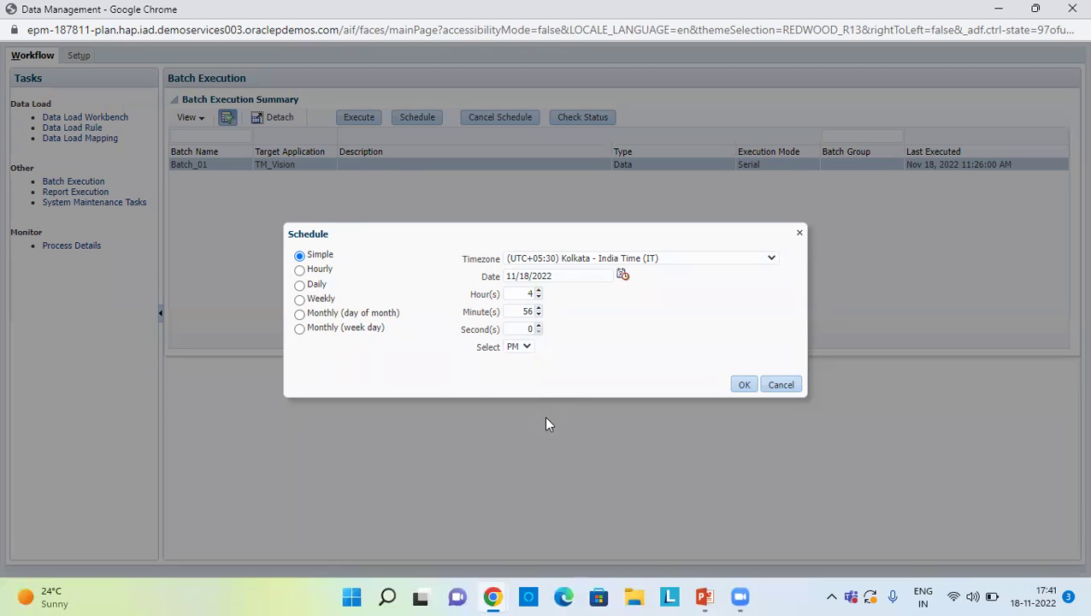
{"action": "left_click", "coordinate": [525, 348]}
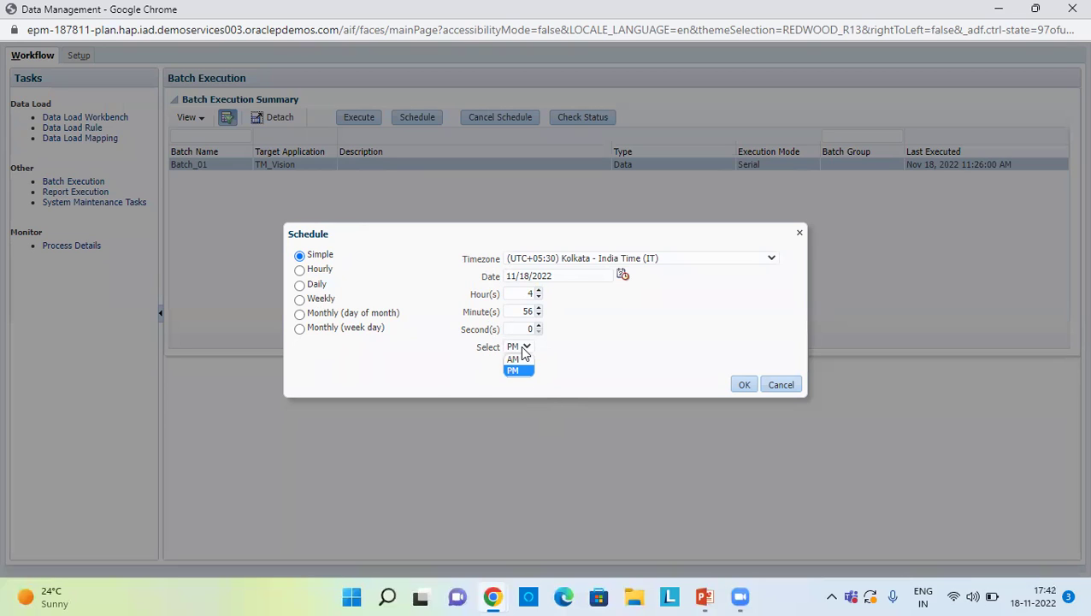
{"action": "left_click", "coordinate": [525, 348]}
{"action": "left_click", "coordinate": [526, 349]}
{"action": "left_click", "coordinate": [524, 350]}
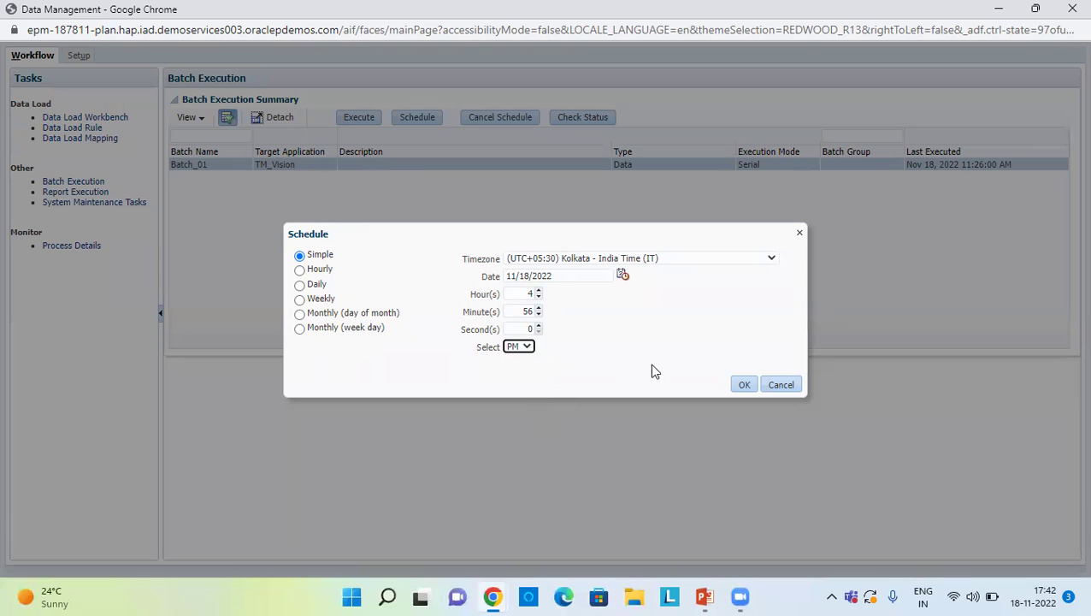
{"action": "left_click", "coordinate": [756, 387]}
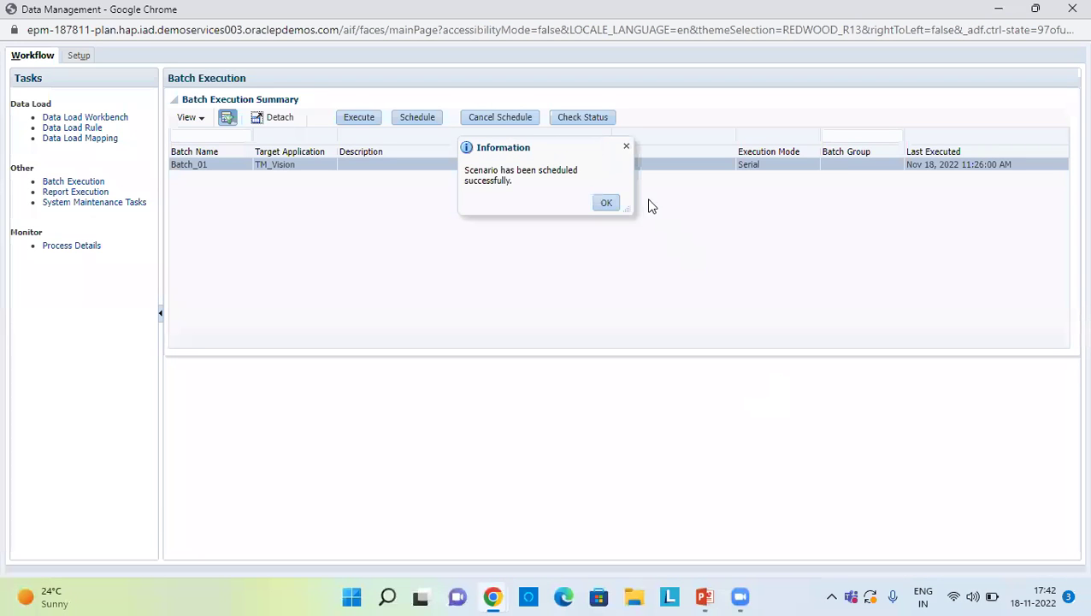
{"action": "left_click", "coordinate": [610, 200]}
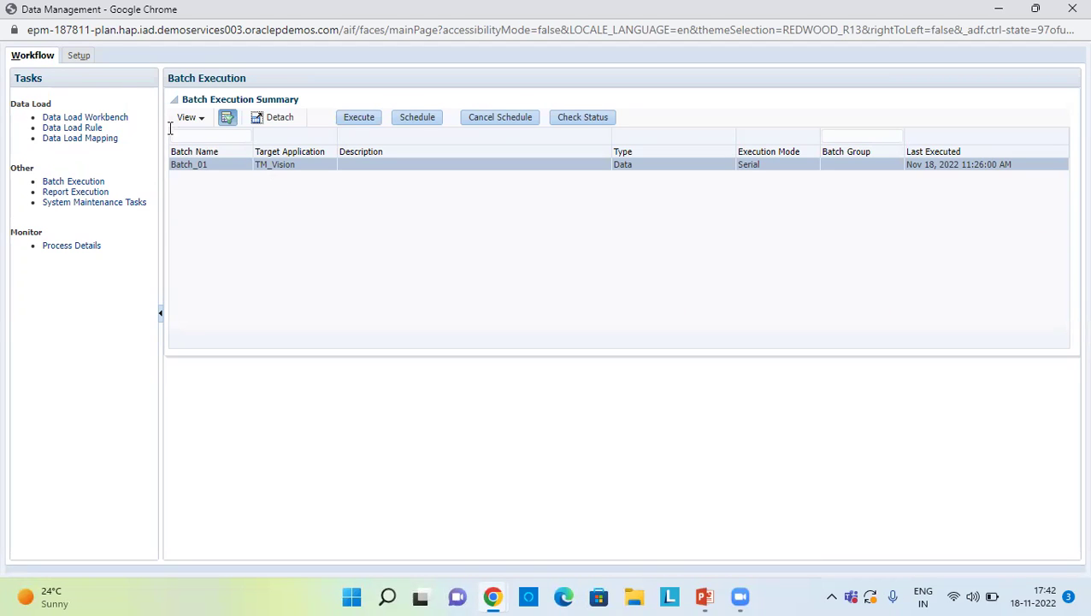
Open the Data Load Workbench and choose PB_1_LOC as the location.
{"action": "left_click", "coordinate": [92, 117]}
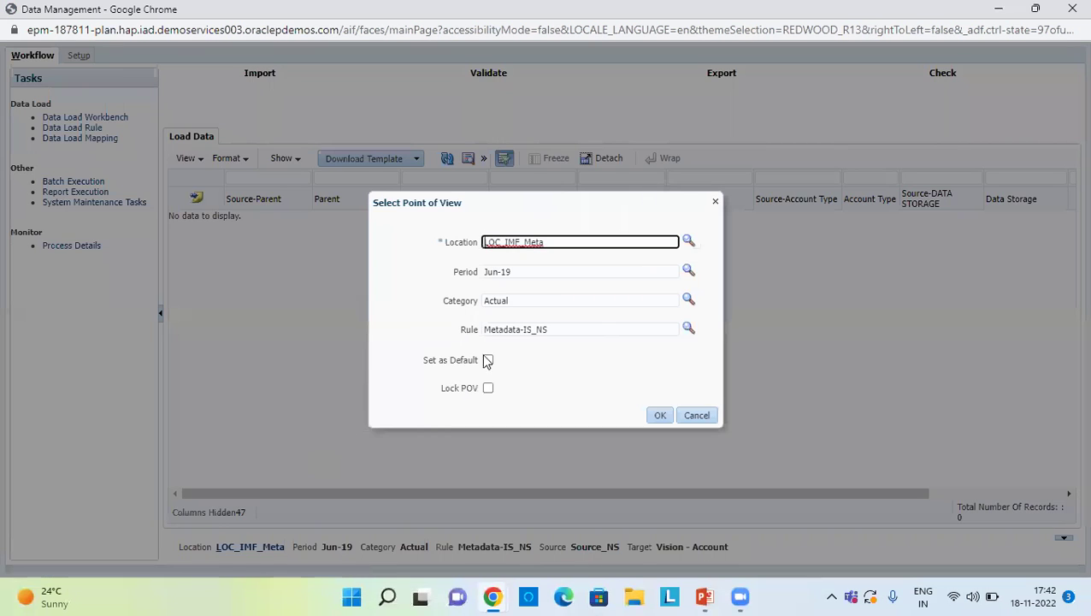
{"action": "left_click", "coordinate": [689, 243]}
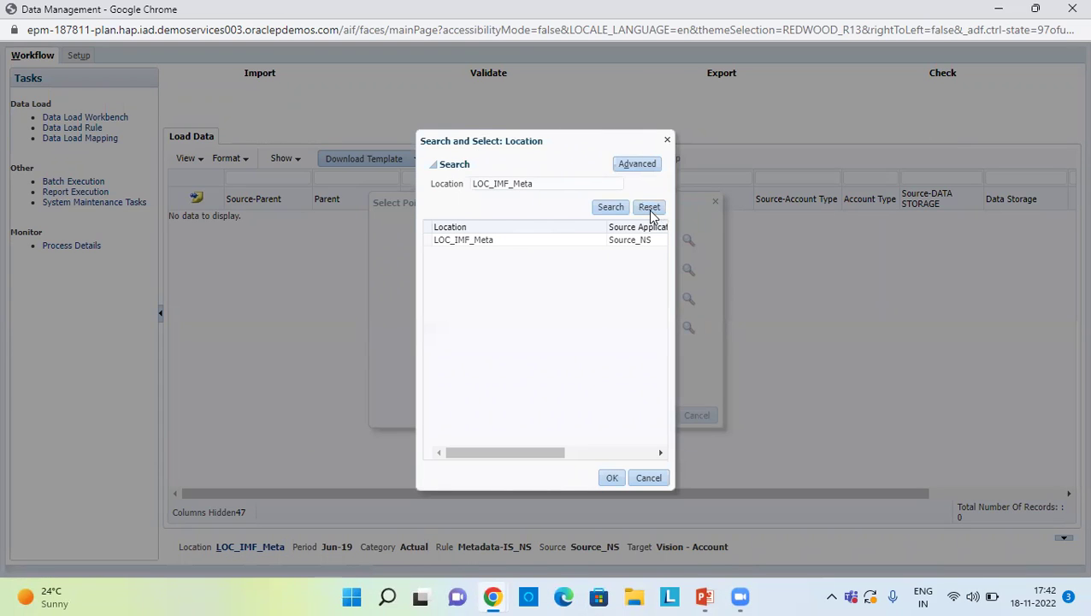
{"action": "left_click", "coordinate": [649, 208]}
{"action": "left_click", "coordinate": [611, 208]}
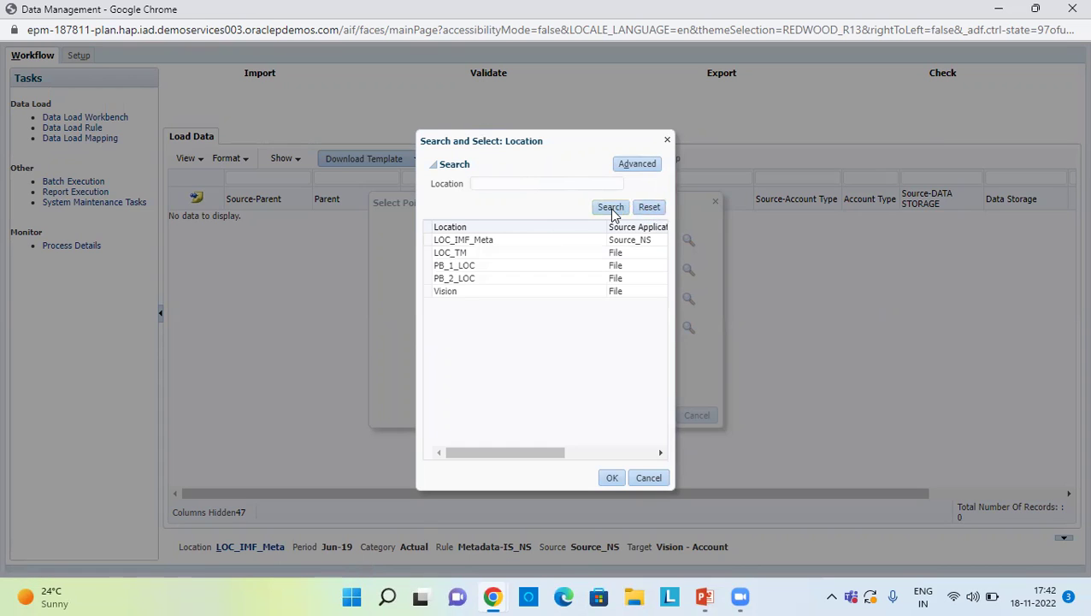
{"action": "left_click", "coordinate": [526, 267]}
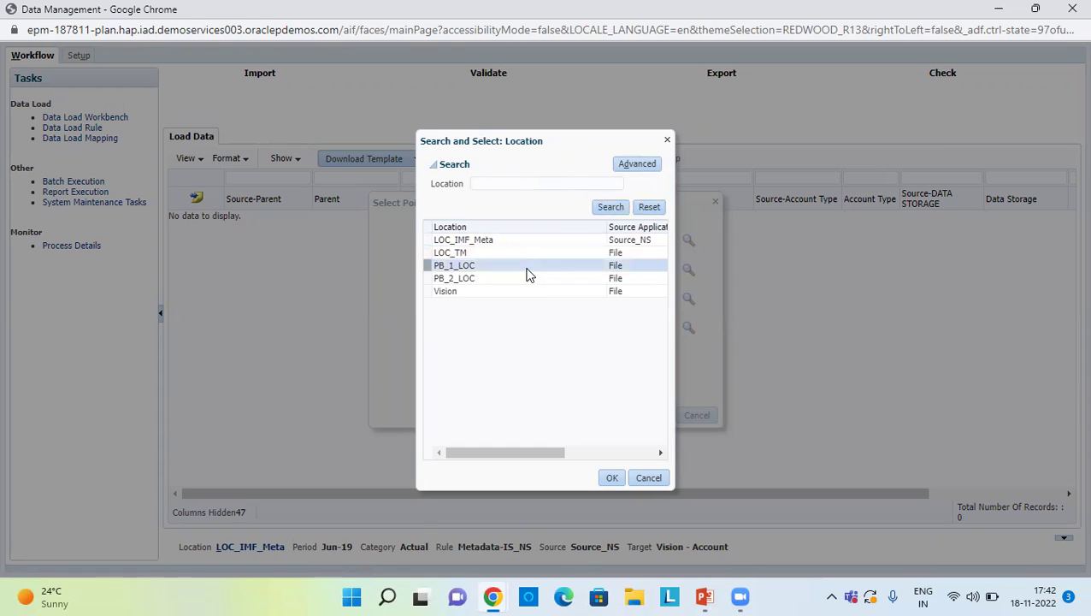
{"action": "left_click", "coordinate": [608, 478]}
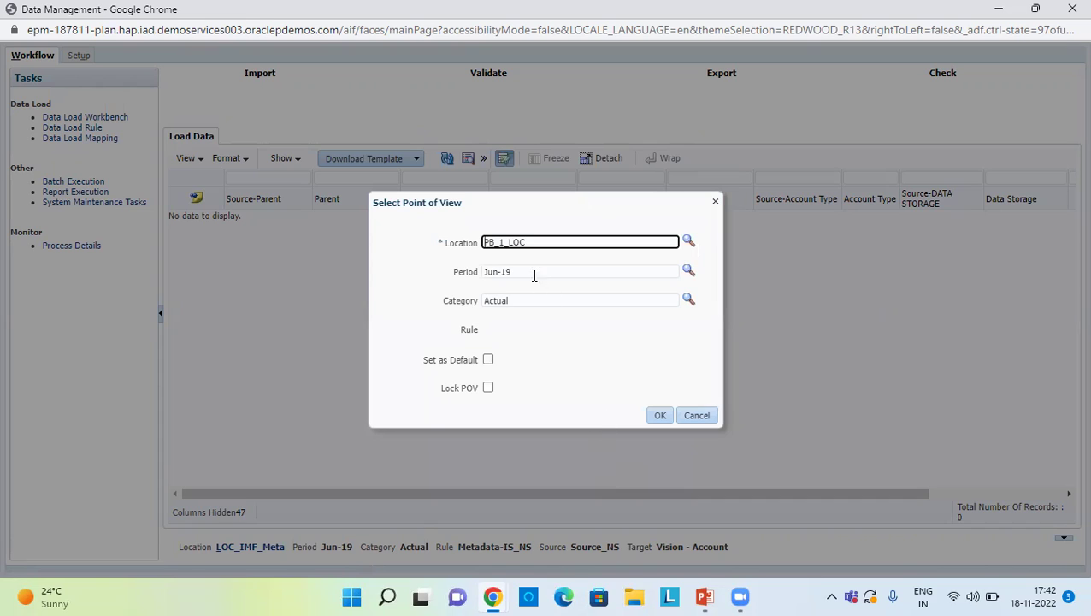
Change the period from Jun-19 to Jan-21 and the category to Current.
{"action": "double_click", "coordinate": [533, 271]}
{"action": "key", "text": "BackSpace"}
{"action": "key", "text": "BackSpace"}
{"action": "key", "text": "BackSpace"}
{"action": "key", "text": "BackSpace"}
{"action": "key", "text": "BackSpace"}
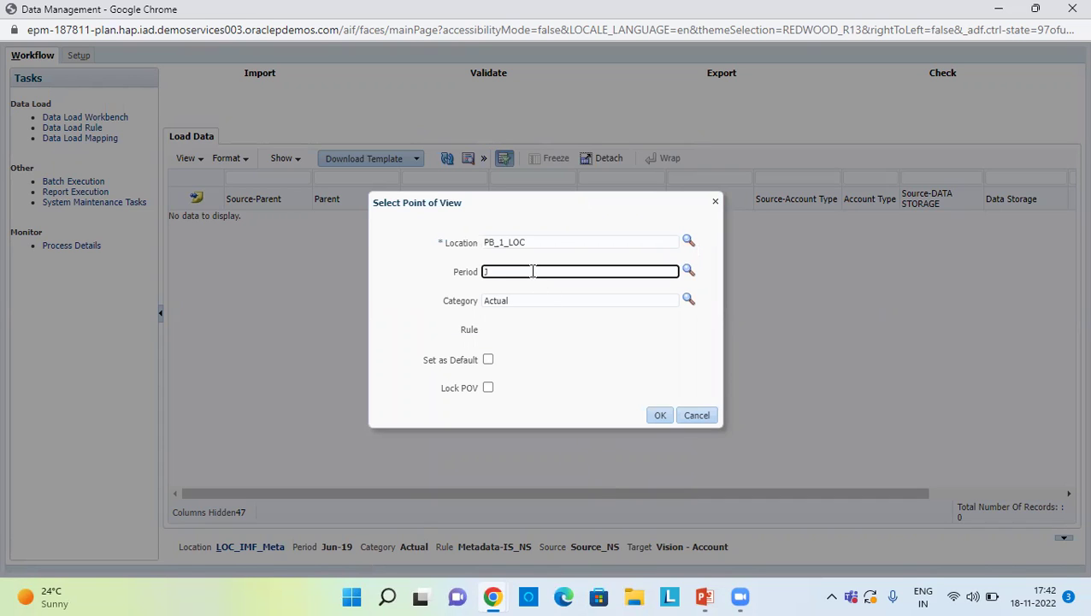
{"action": "type", "text": "Jan-21"}
{"action": "left_click", "coordinate": [557, 303]}
{"action": "key", "text": "Home"}
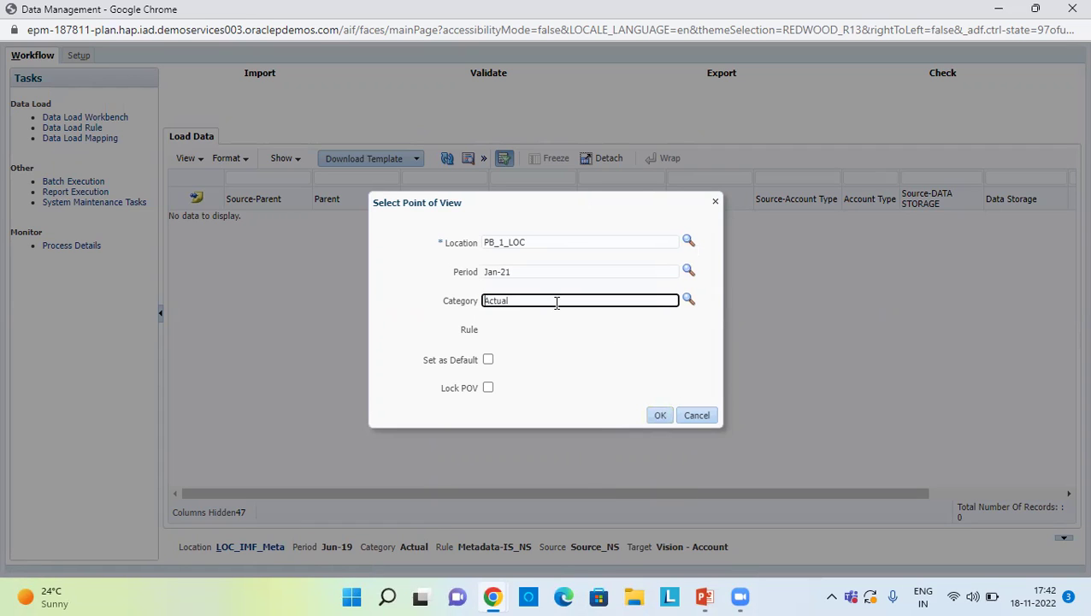
{"action": "type", "text": "CurrentActual=="}
{"action": "key", "text": "BackSpace"}
{"action": "key", "text": "BackSpace"}
{"action": "key", "text": "BackSpace"}
Apply the POV to show 13 rows, verify both loads succeeded in Process Details, and return to PowerPoint.
{"action": "left_click", "coordinate": [659, 415]}
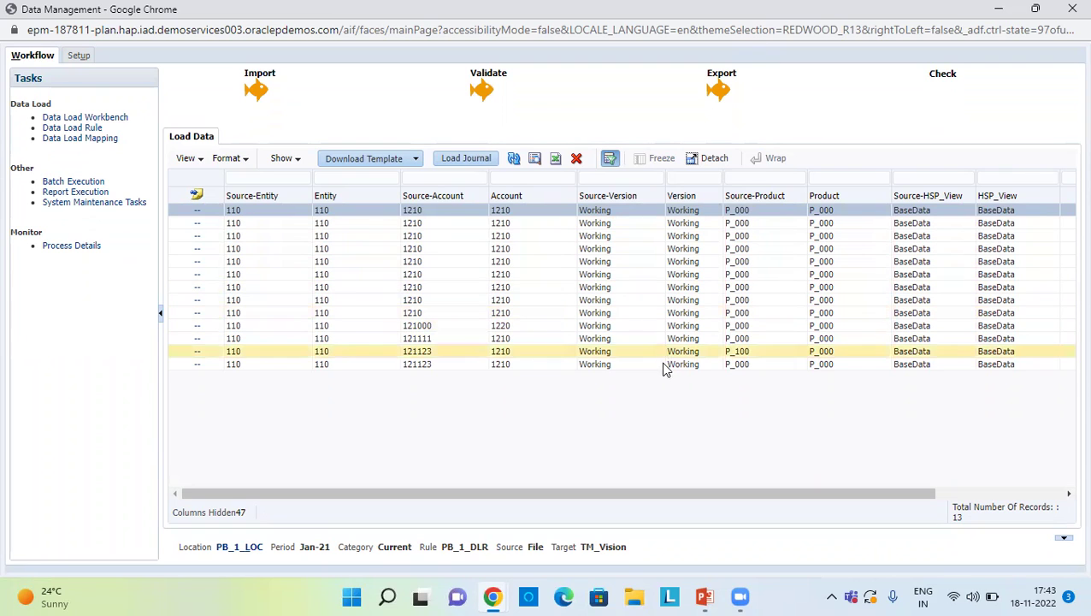
{"action": "left_click", "coordinate": [75, 248]}
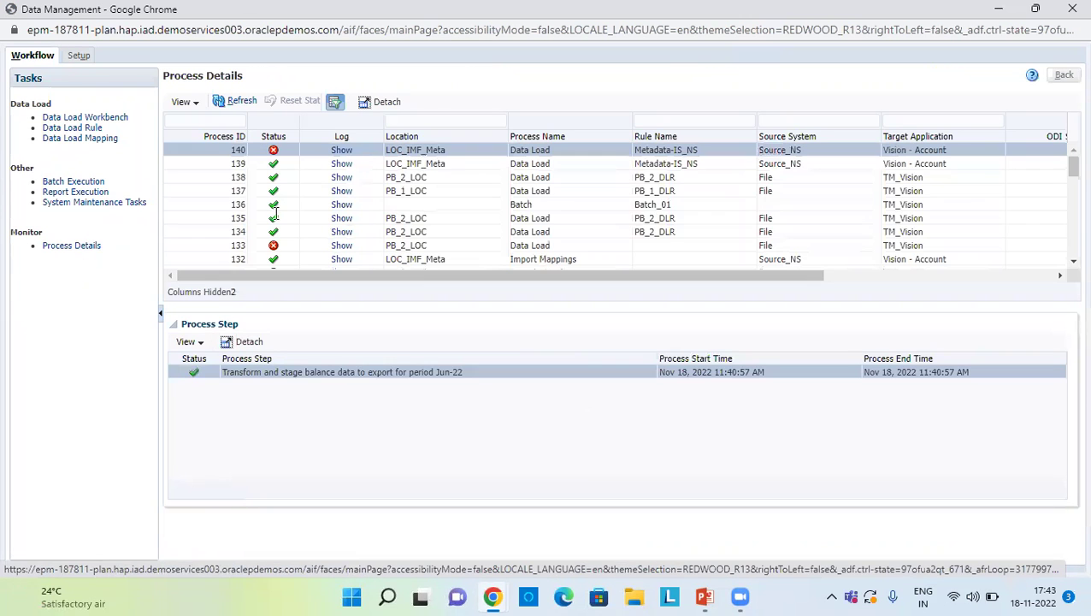
{"action": "scroll", "coordinate": [410, 216], "scroll_direction": "down", "scroll_amount": 1}
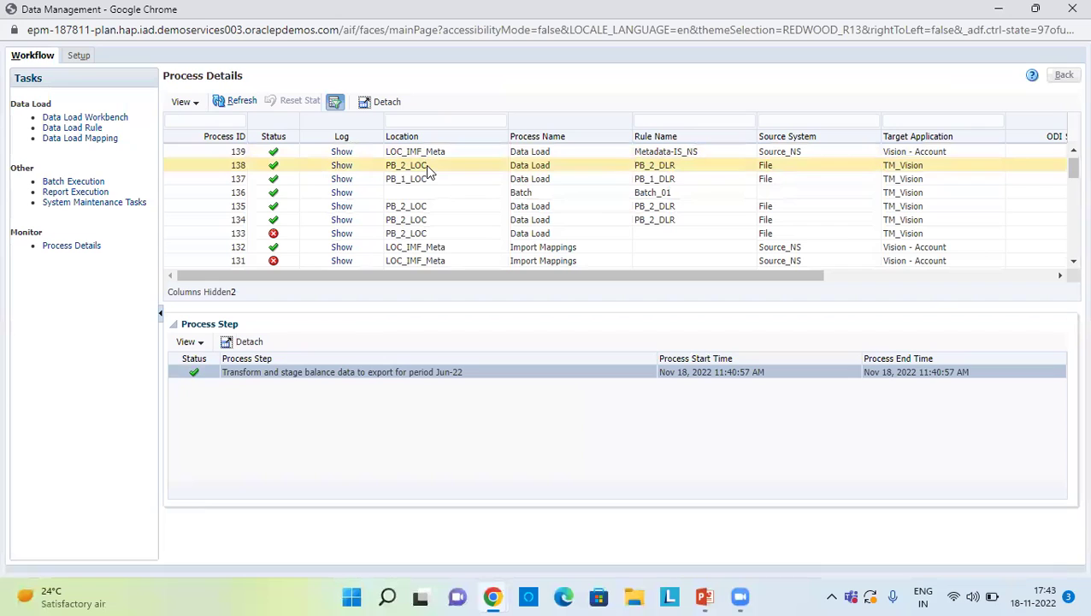
{"action": "mouse_move", "coordinate": [273, 166]}
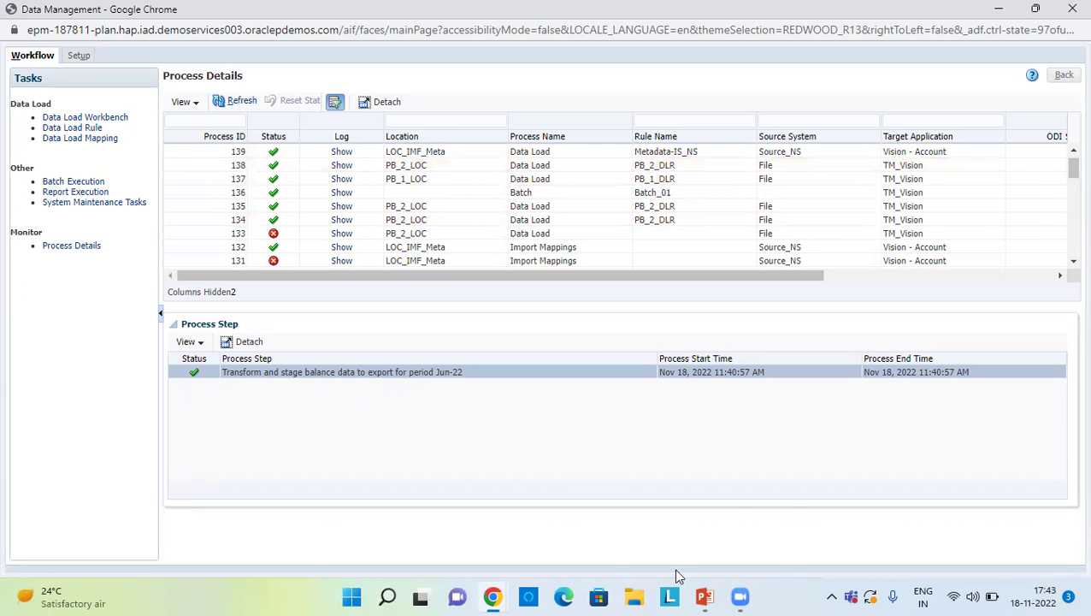
{"action": "mouse_move", "coordinate": [708, 596]}
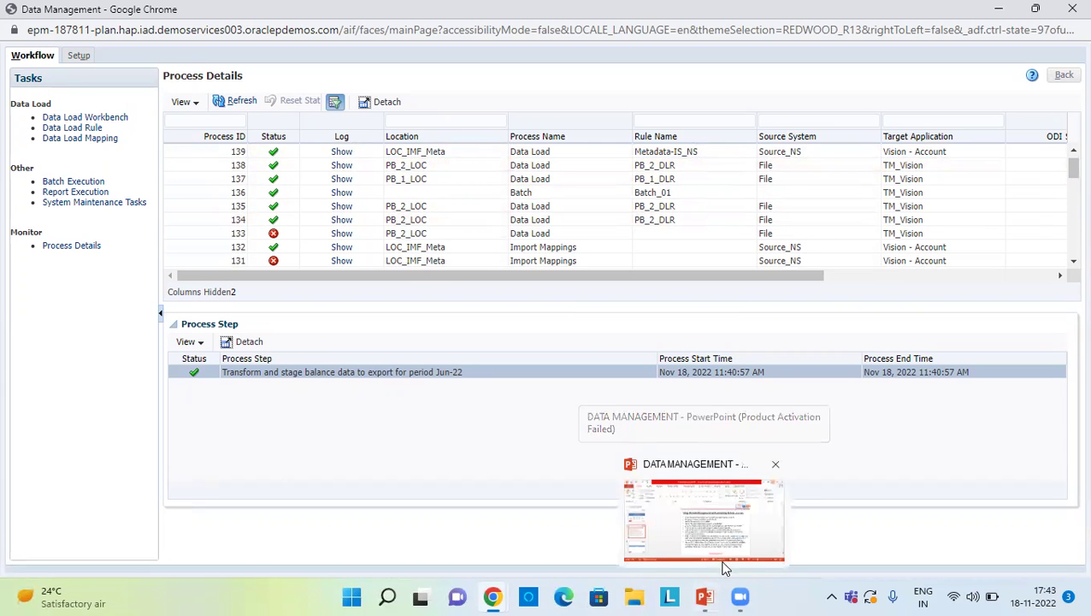
{"action": "left_click", "coordinate": [726, 559]}
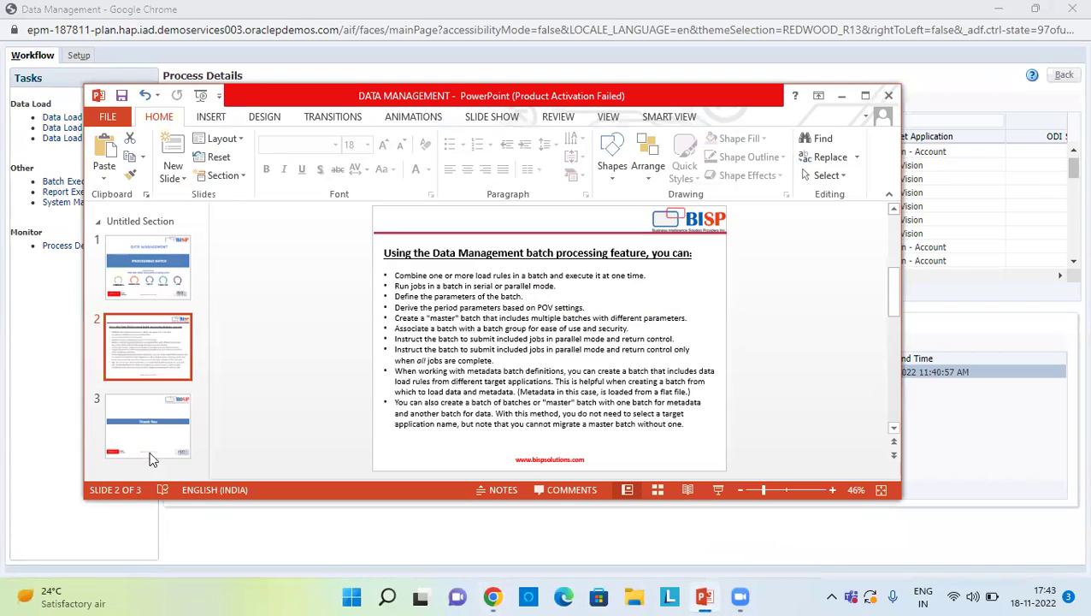